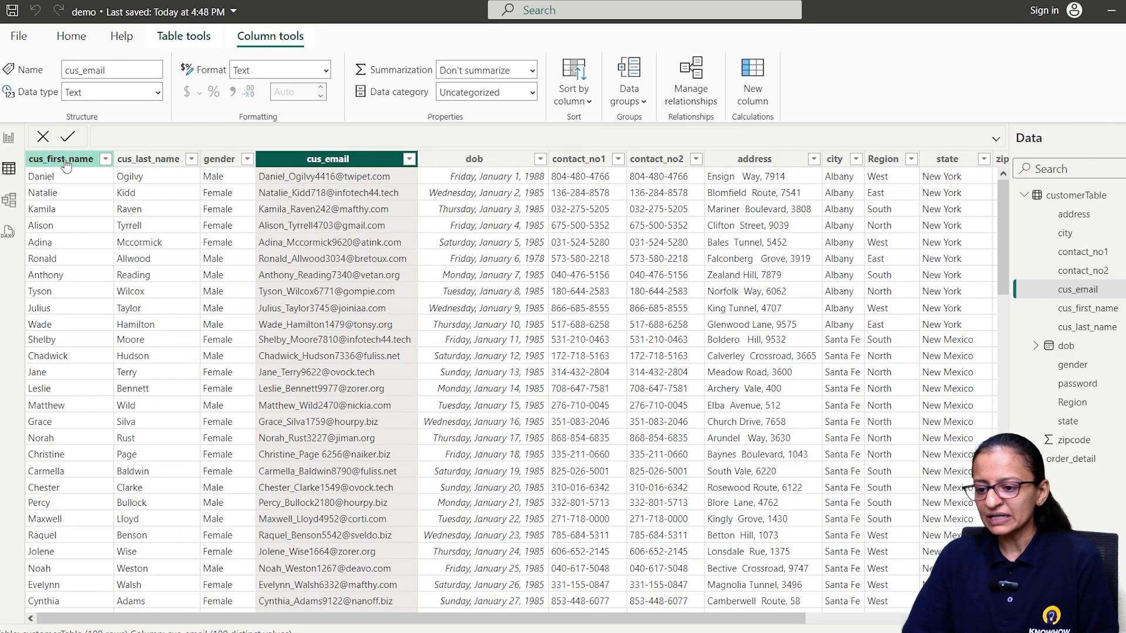
- Review the customer records, switch to the order_detail table's data, and select its cus_email column
click(209, 194)
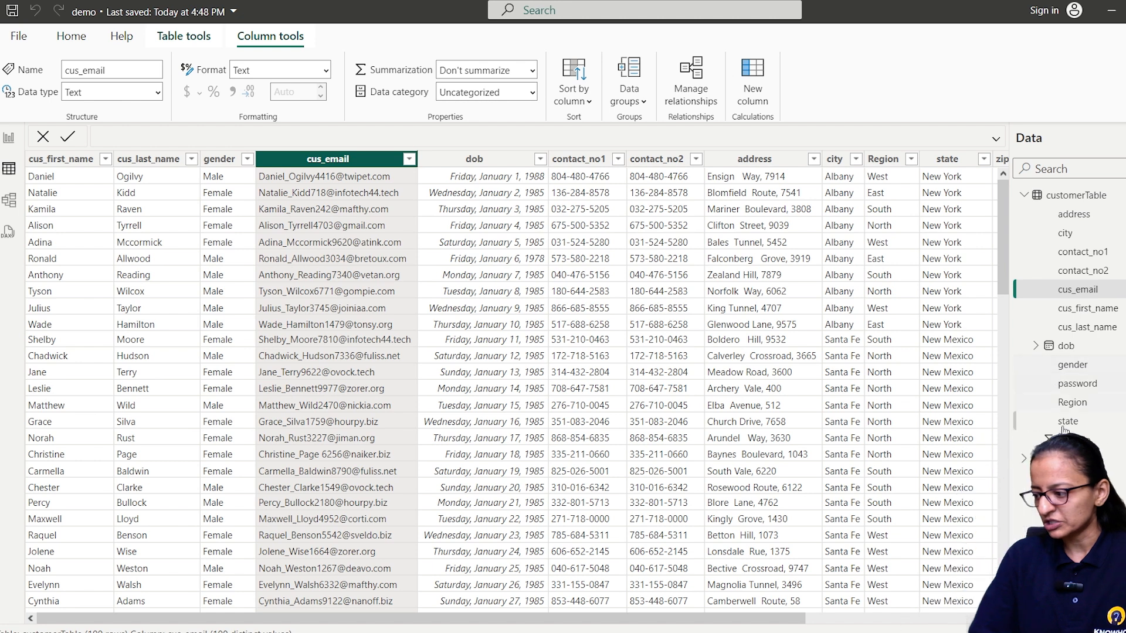
click(1071, 463)
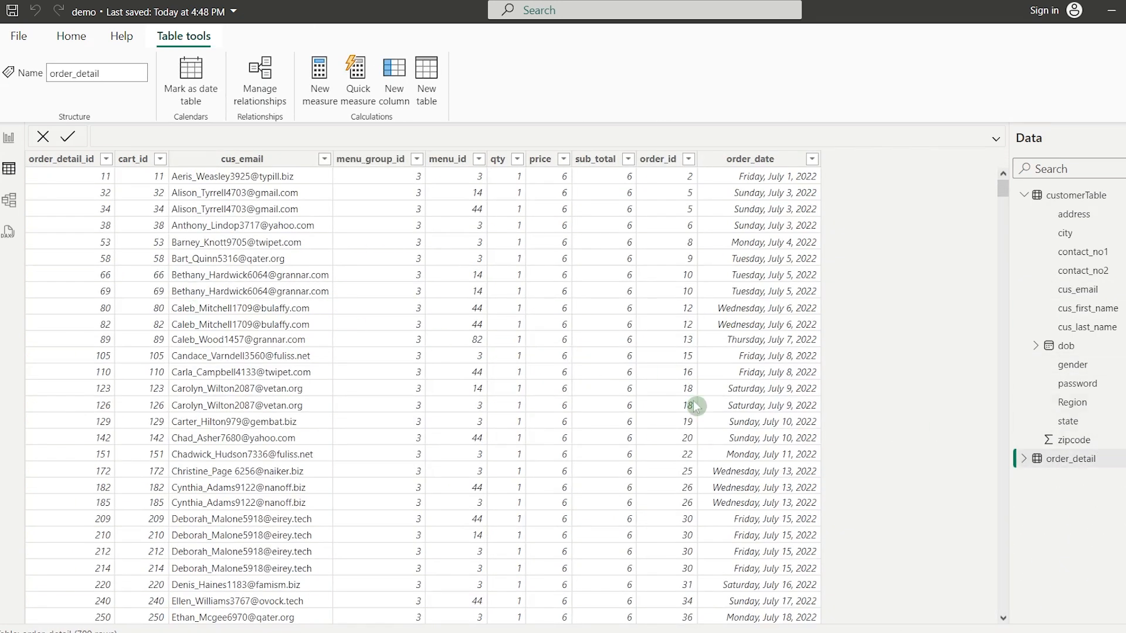
click(200, 283)
click(239, 216)
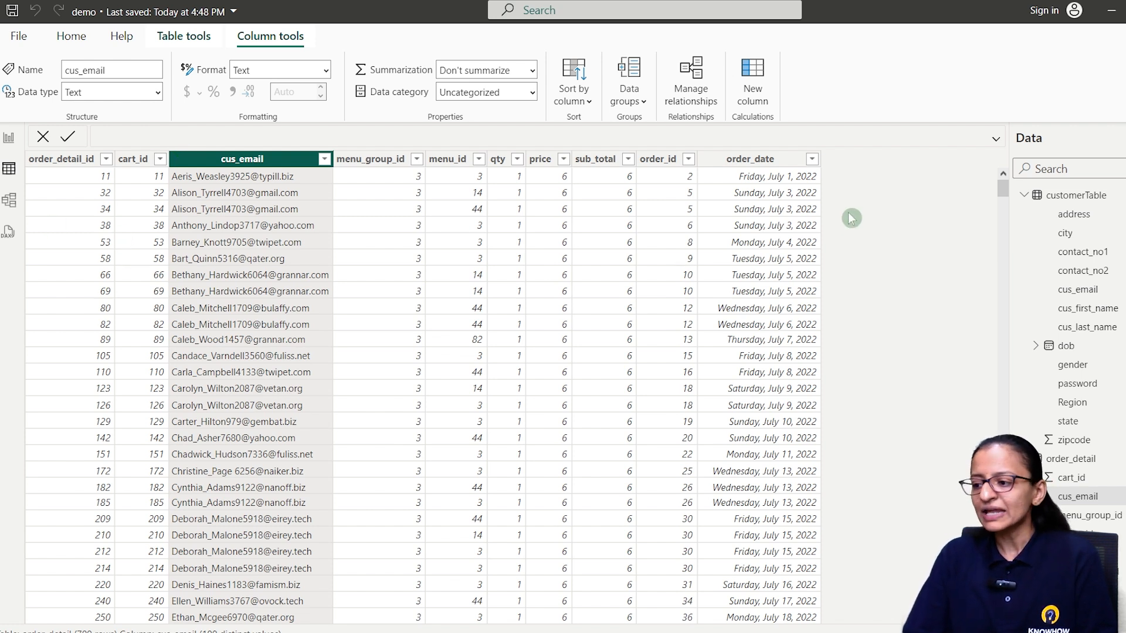
- Add a calculated column named CUS NAME to the order_detail table
click(69, 35)
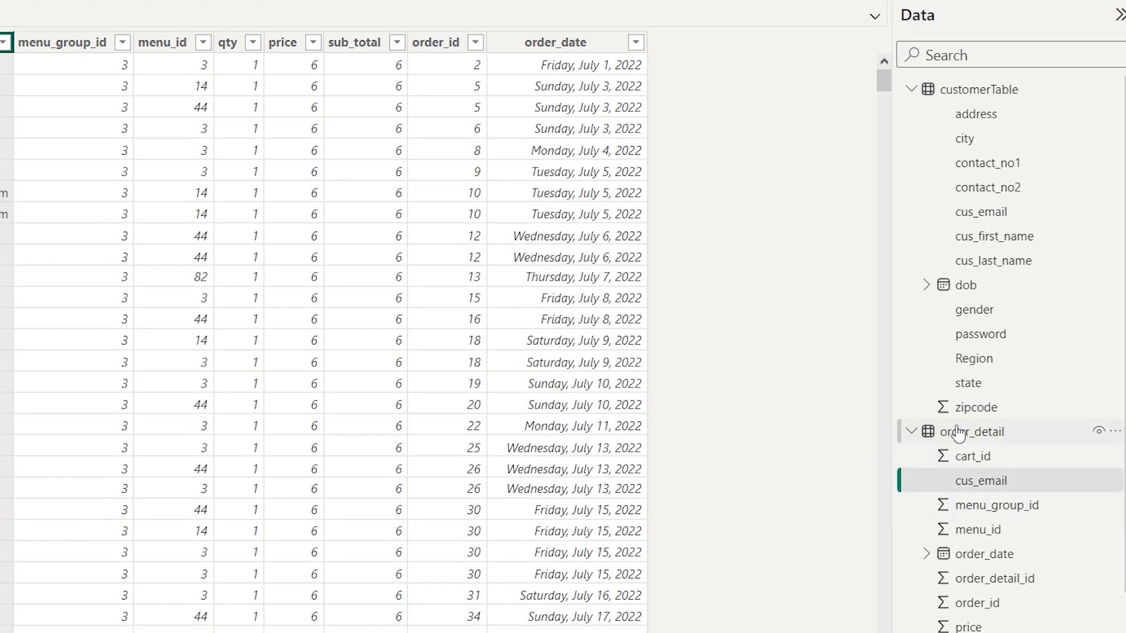
right_click(1060, 457)
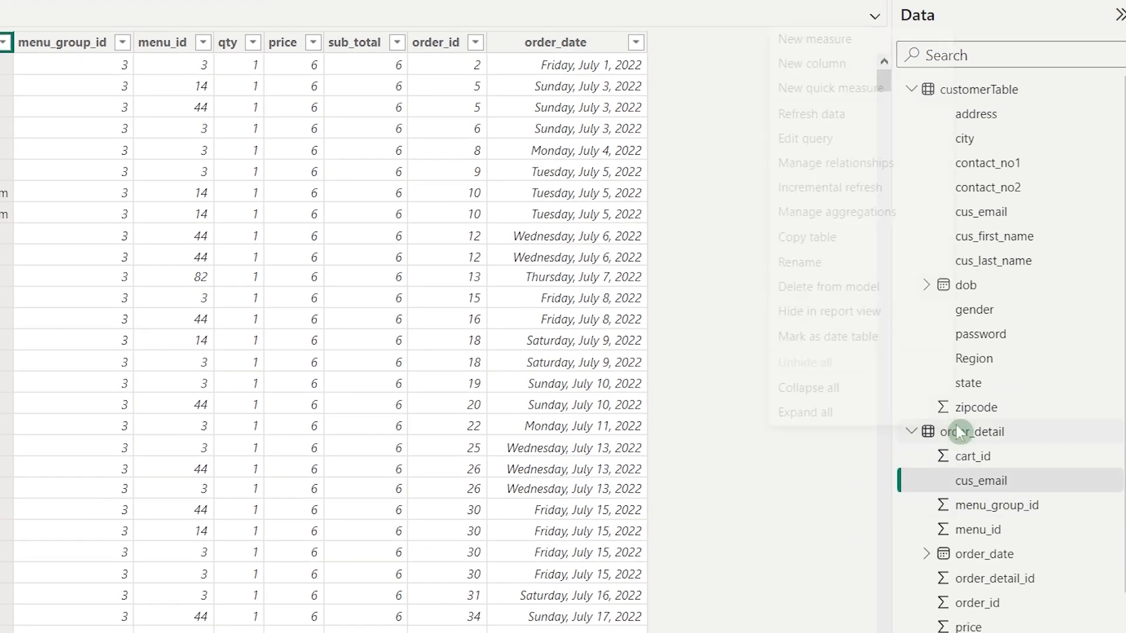
click(850, 66)
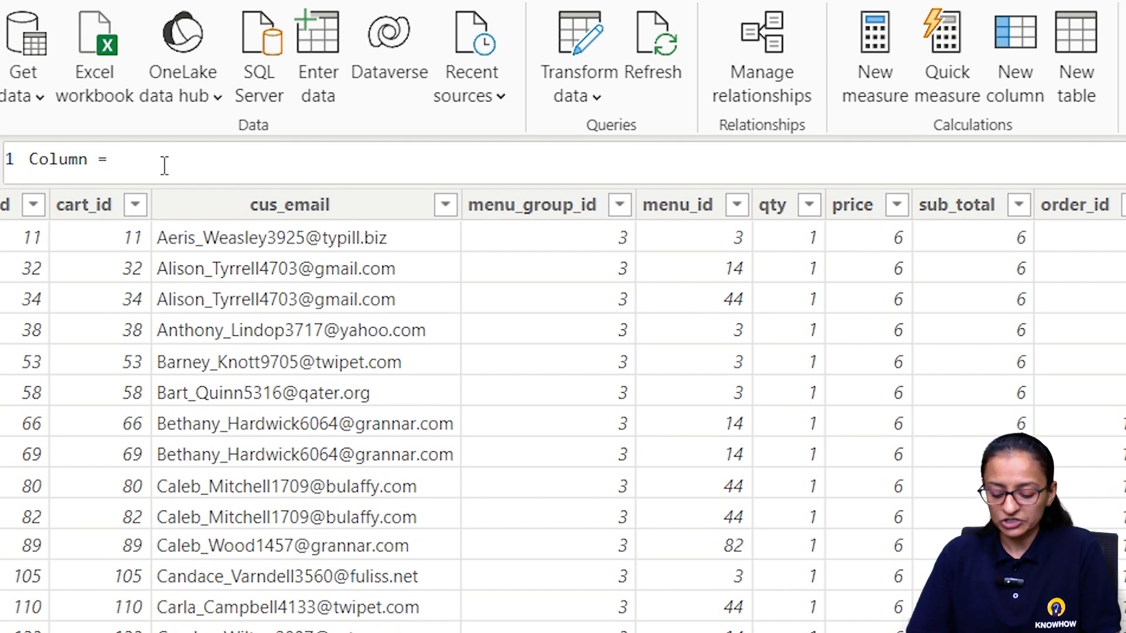
key(BackSpace)
key(BackSpace)
key(BackSpace)
key(BackSpace)
key(BackSpace)
key(BackSpace)
key(BackSpace)
key(BackSpace)
key(BackSpace)
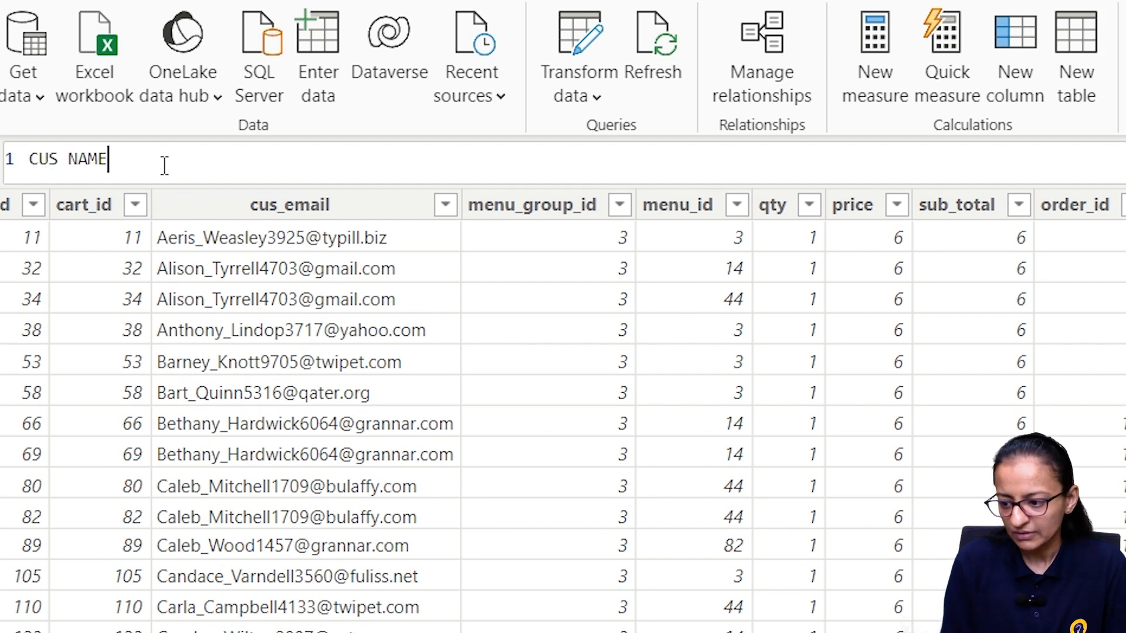
- Define CUS NAME as RELATED(customerTable[cus_first_name]), commit the formula, and look through the column's rows
text(rela)
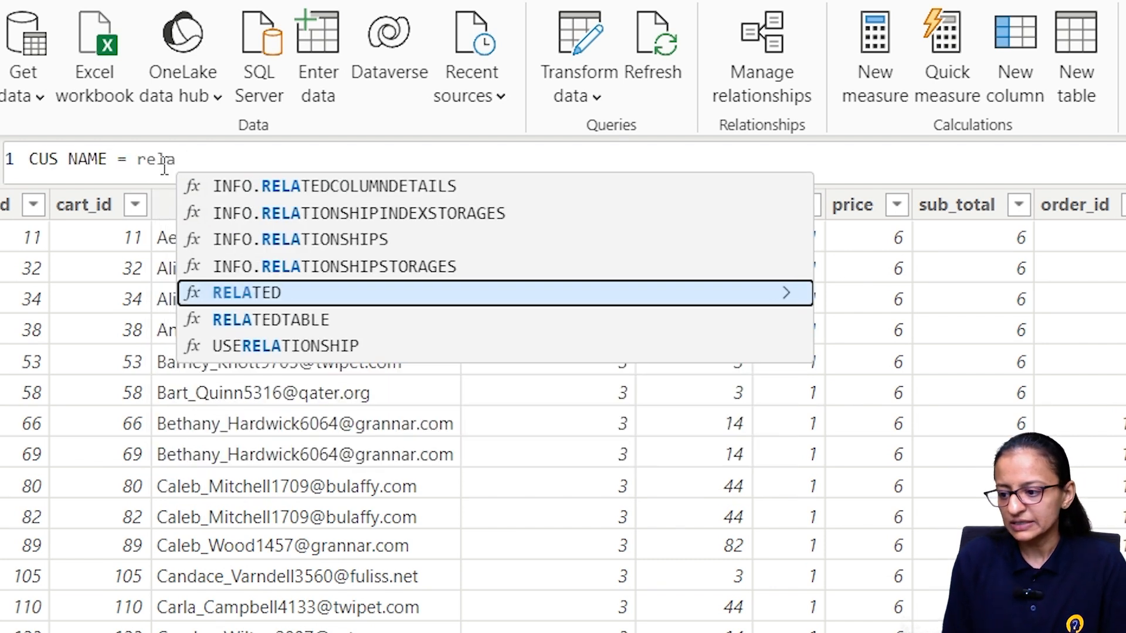
key(Tab)
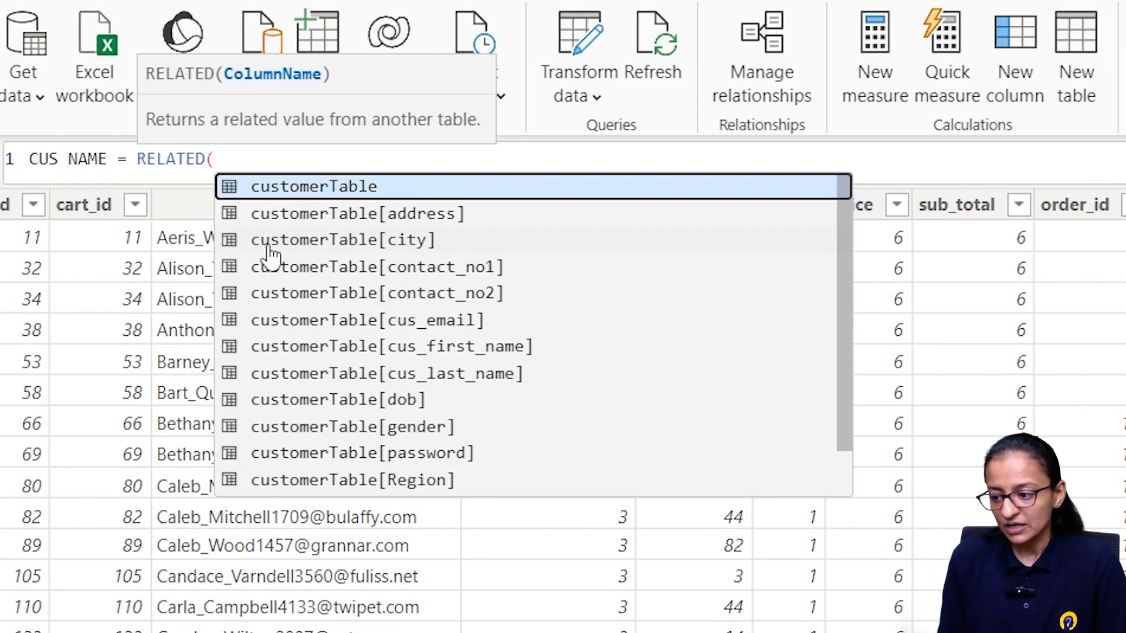
key(Down)
key(Down)
key(Down)
key(Down)
key(Down)
key(Down)
key(Tab)
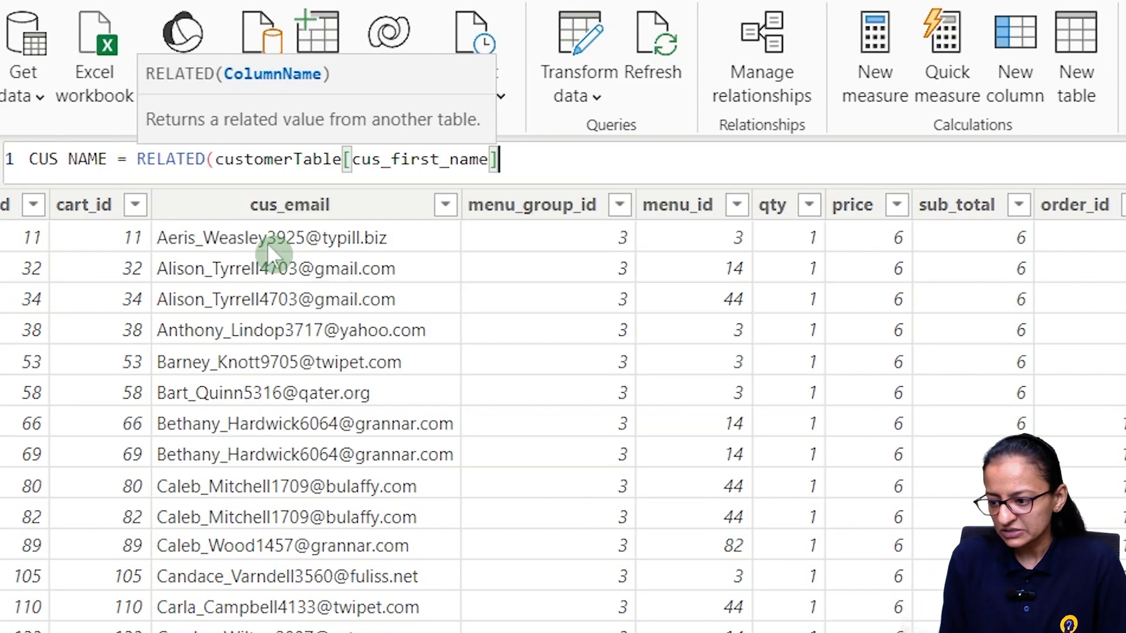
text())
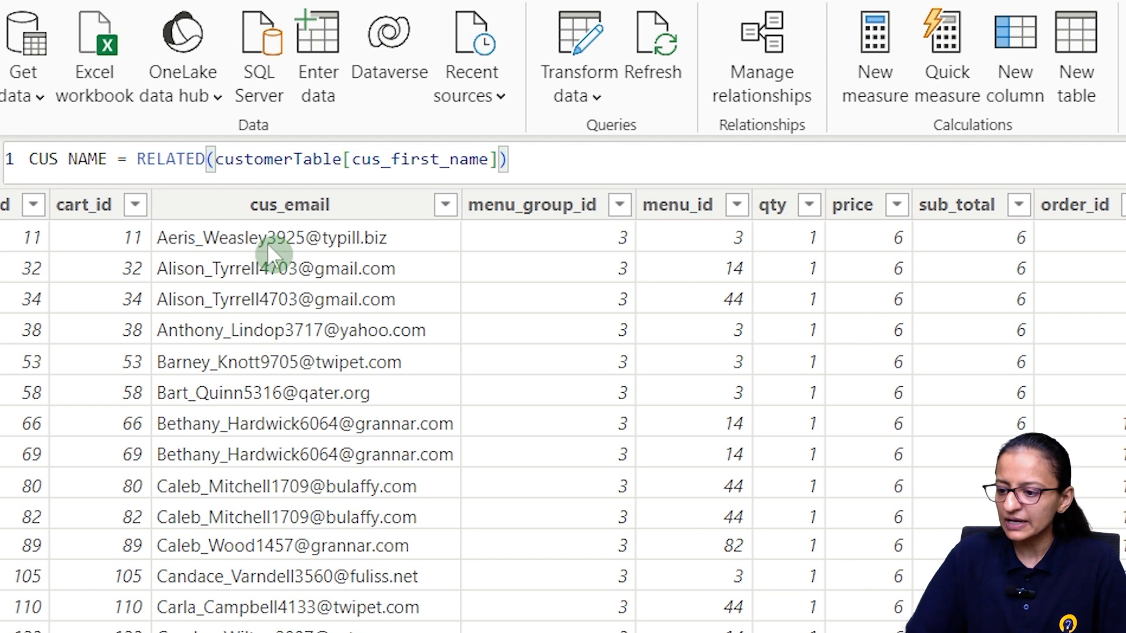
click(80, 164)
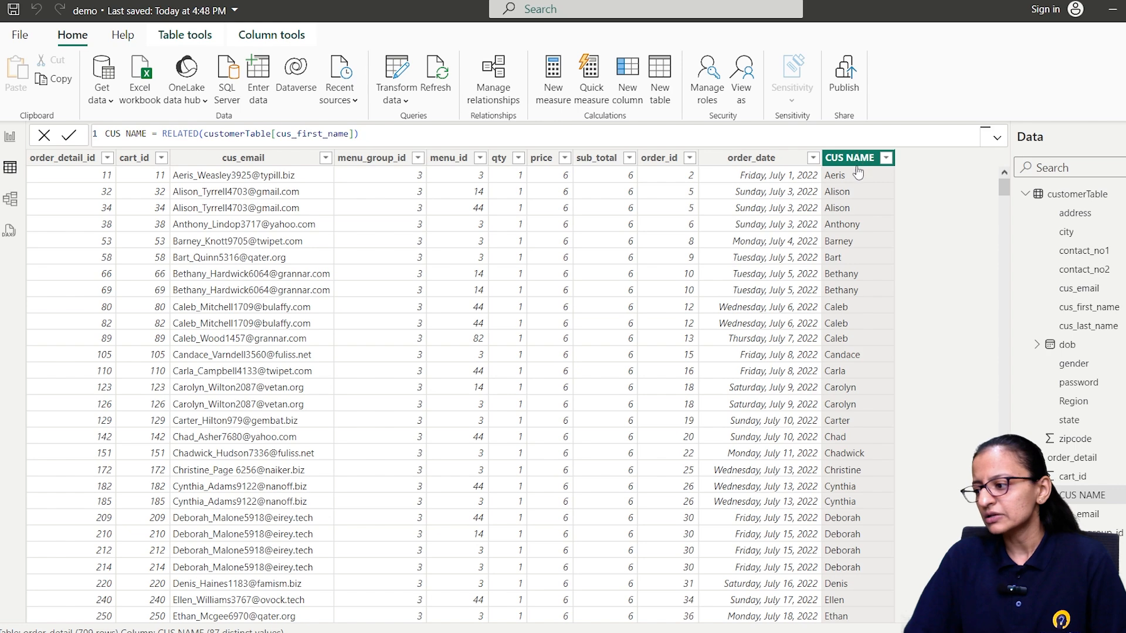
scroll(846, 209, down, 15)
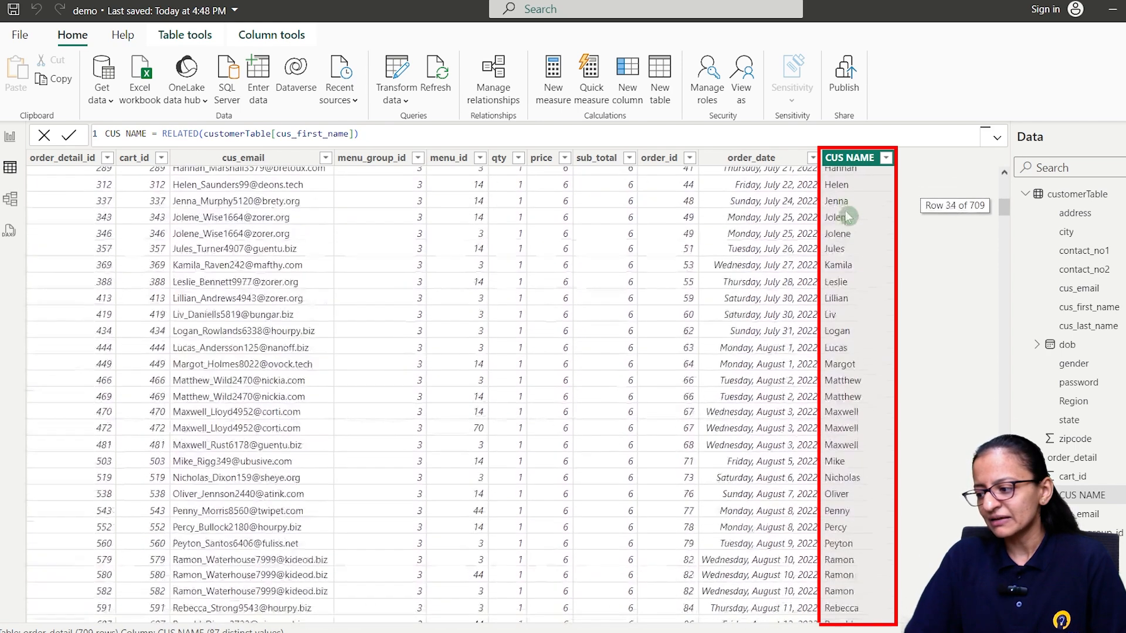
scroll(846, 212, up, 15)
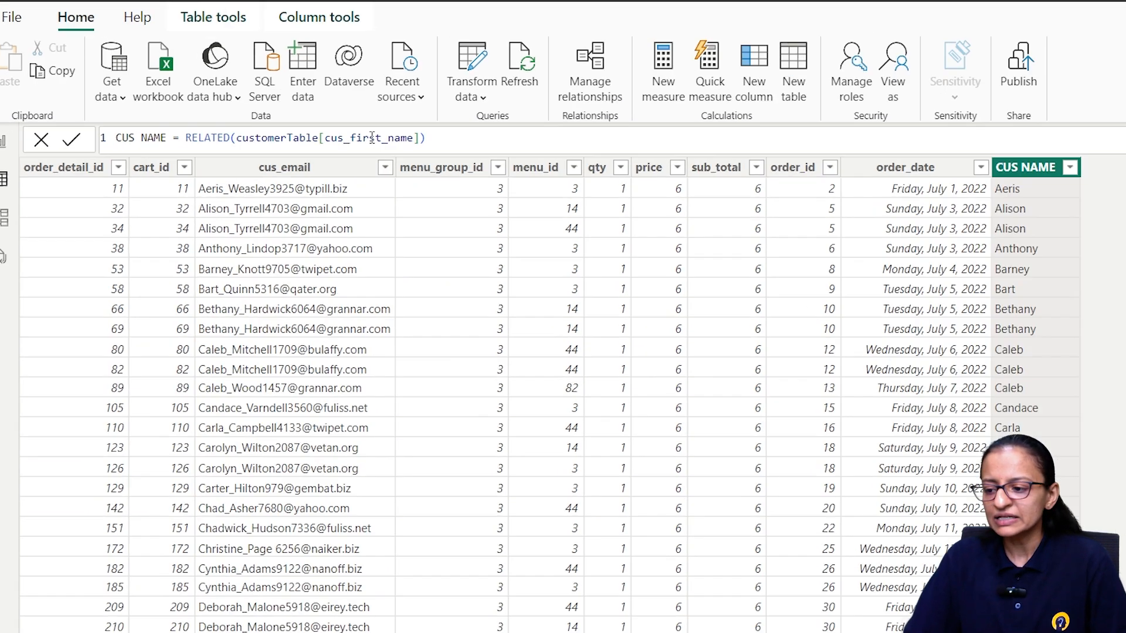
- Change the CUS NAME formula to RELATED(customerTable[cus_last_name]) and commit it
double_click(315, 134)
key(BackSpace)
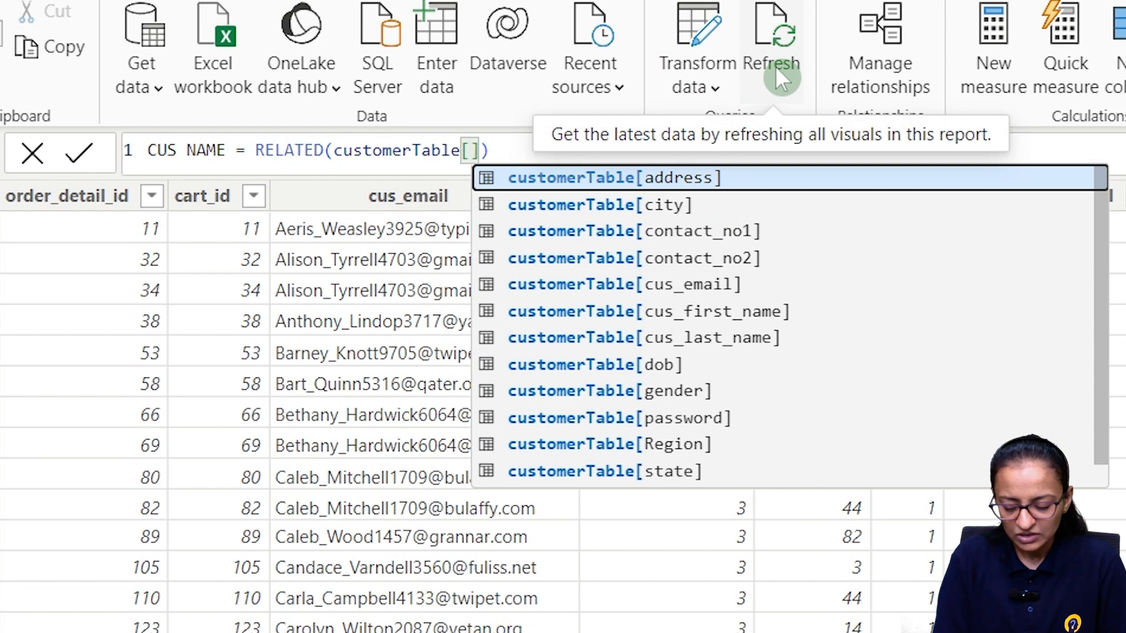
text(cus)
key(Down)
key(Down)
key(Tab)
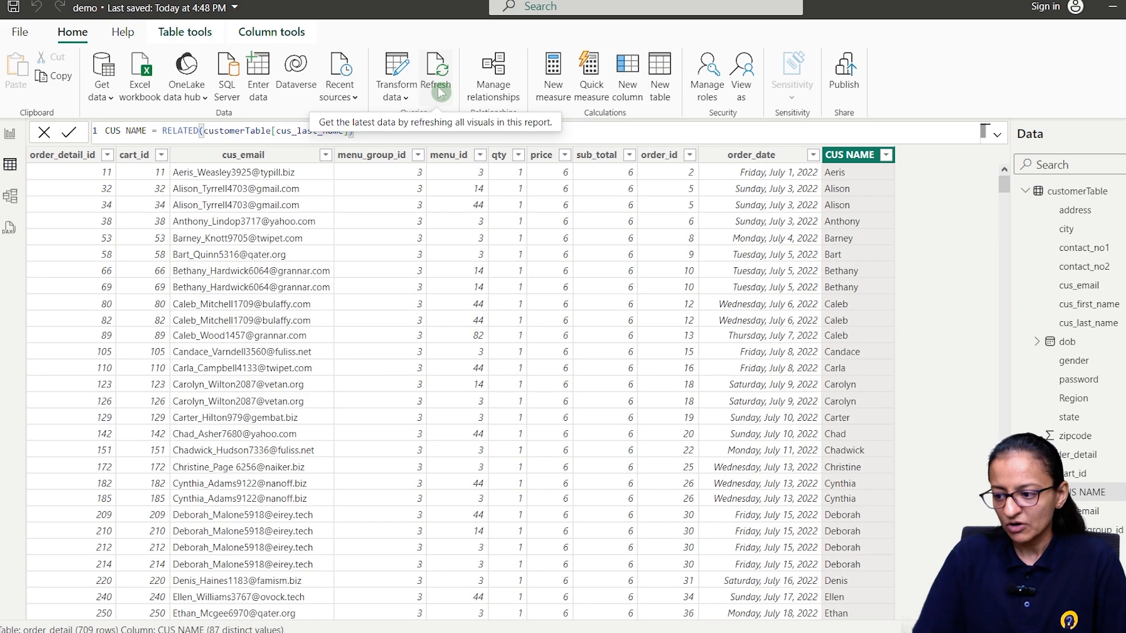
click(65, 132)
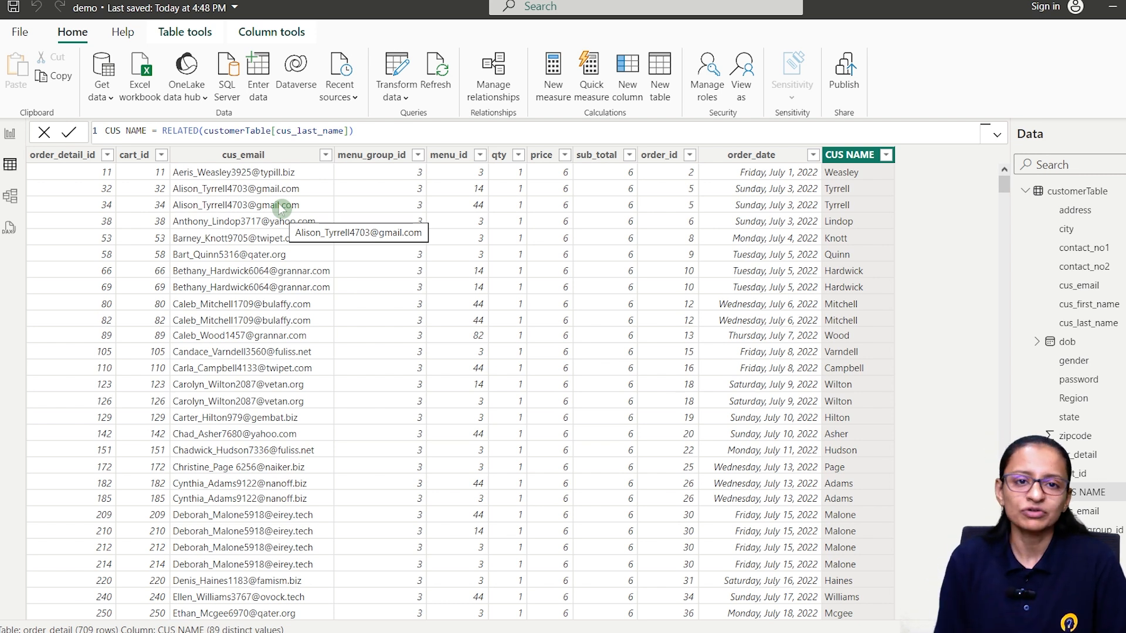
- Delete the relationship between customerTable and order_detail in the data model and check the CUS NAME column's values
click(8, 199)
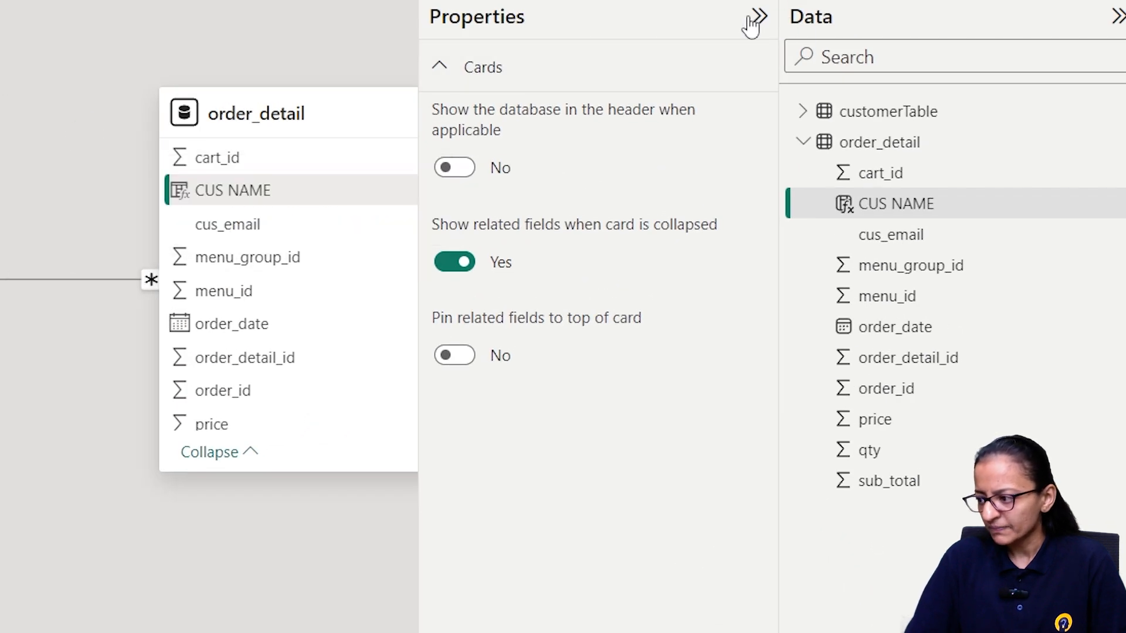
click(967, 133)
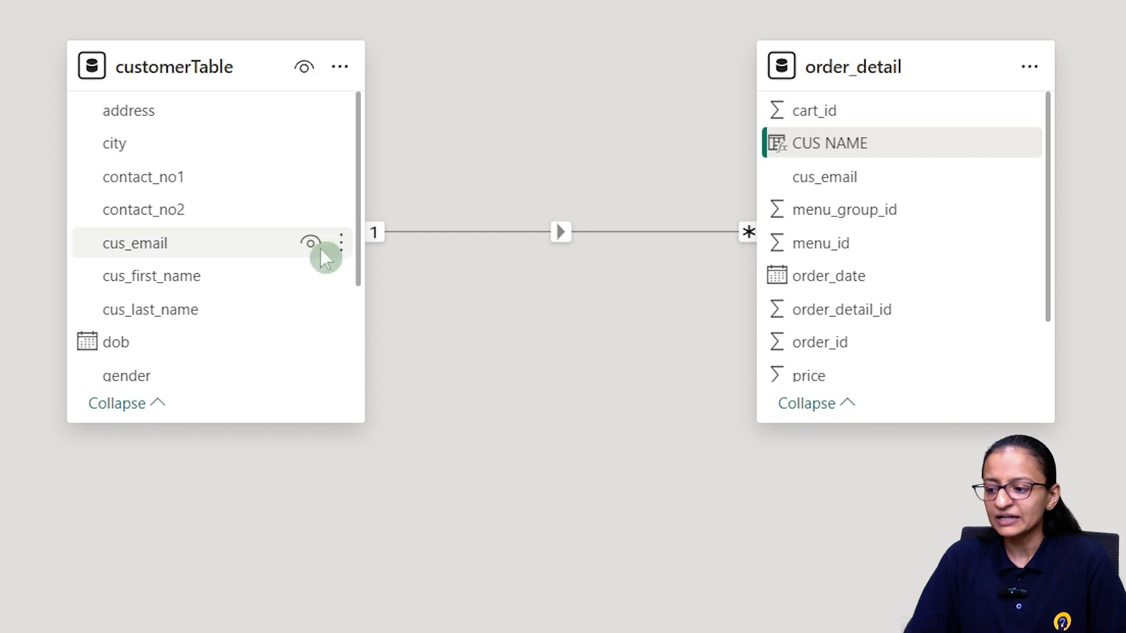
click(610, 229)
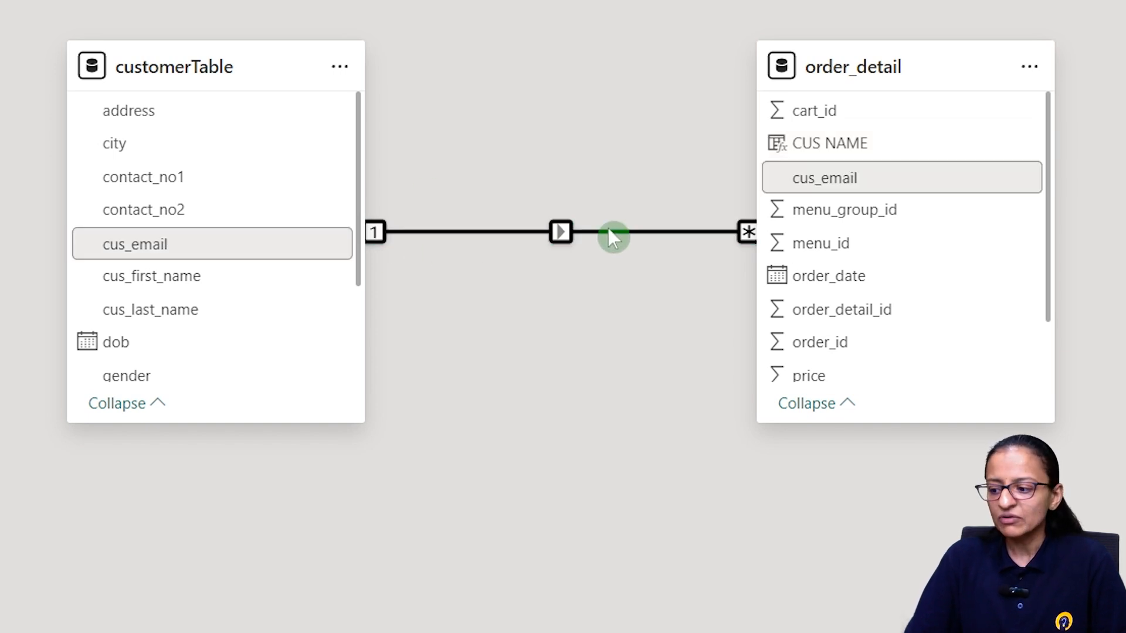
right_click(607, 228)
click(642, 248)
click(897, 333)
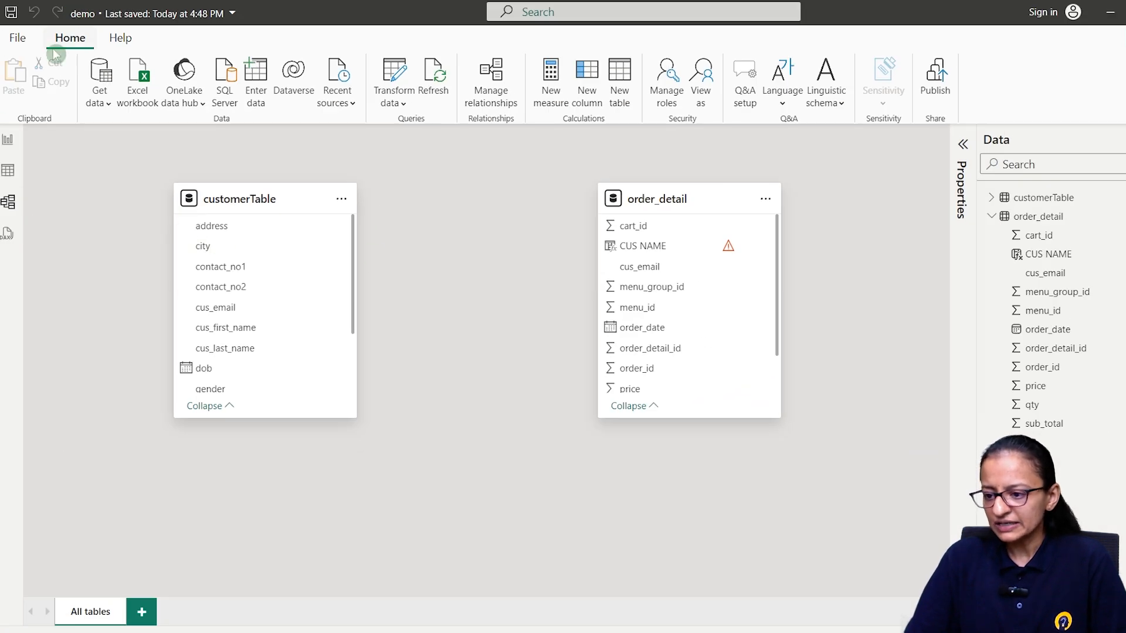
click(7, 171)
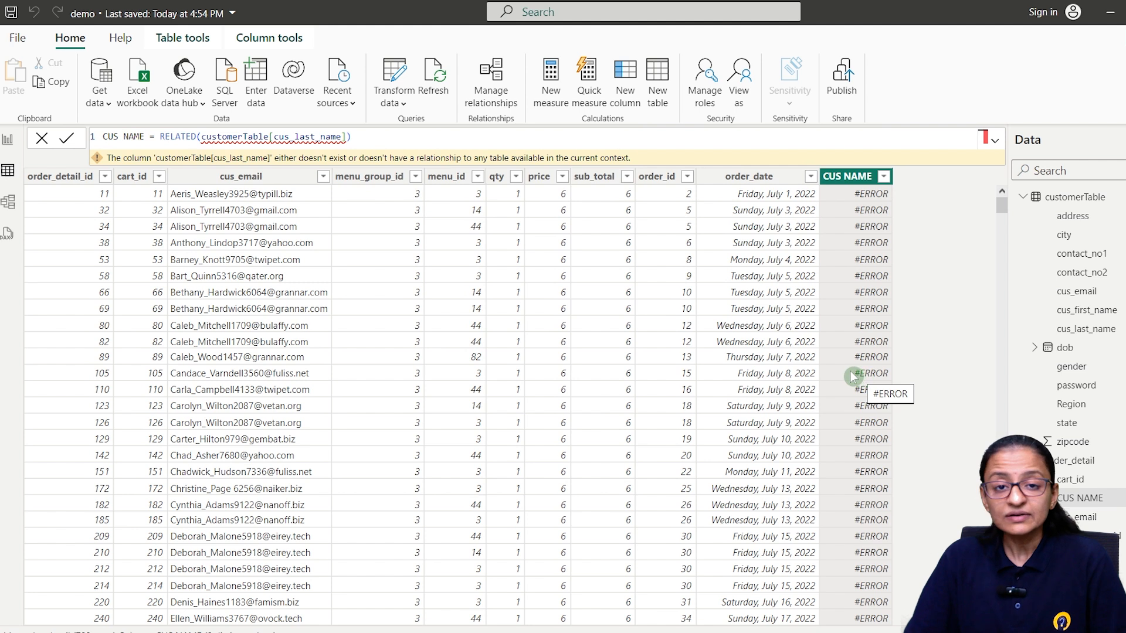
- Relate customerTable to order_detail through cus_email in the data model and recheck the CUS NAME column
click(8, 202)
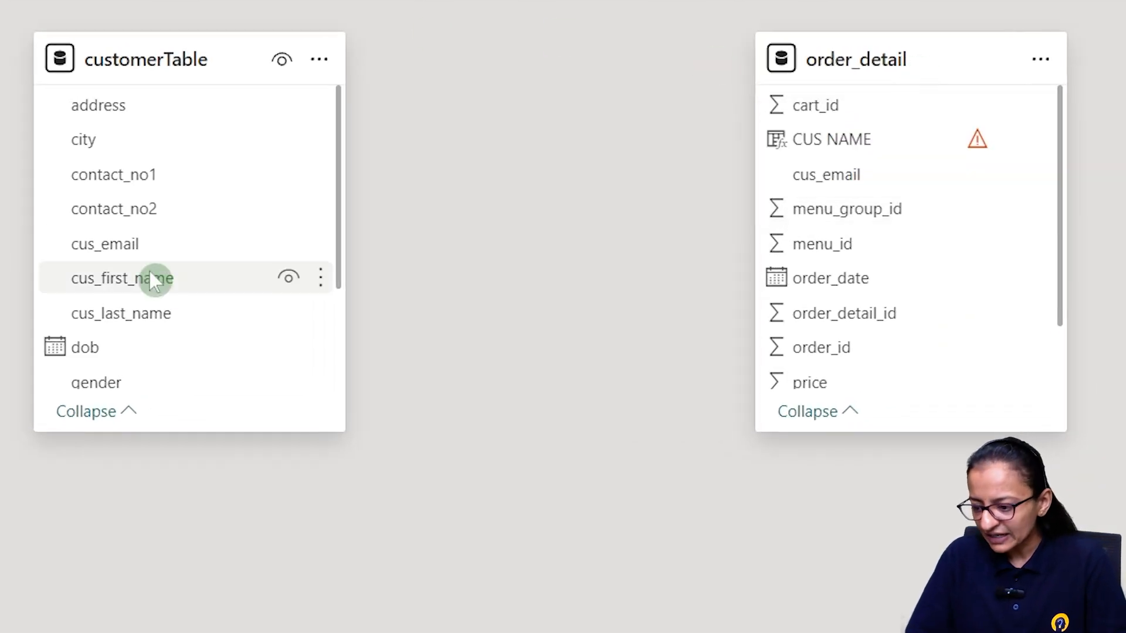
click(218, 308)
drag(110, 248, 805, 170)
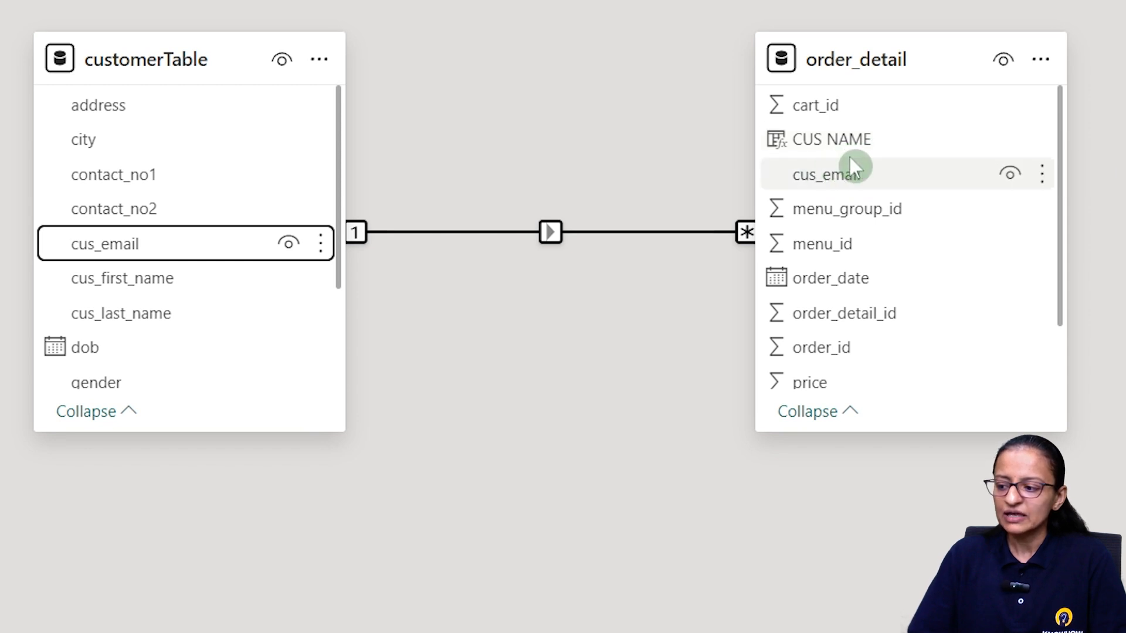
click(11, 144)
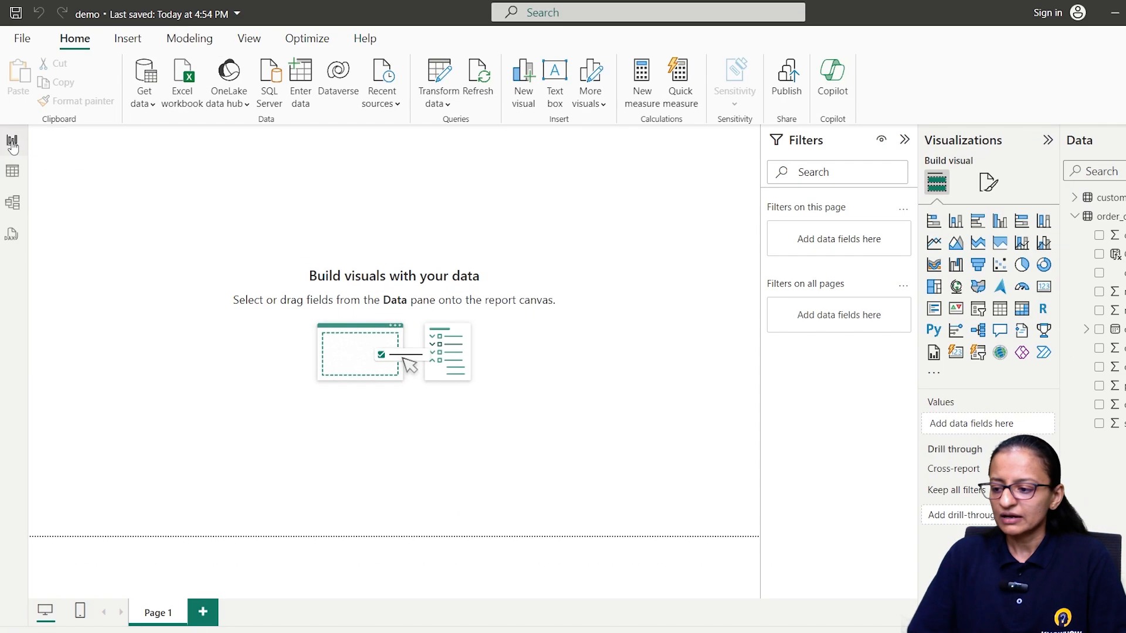
click(12, 171)
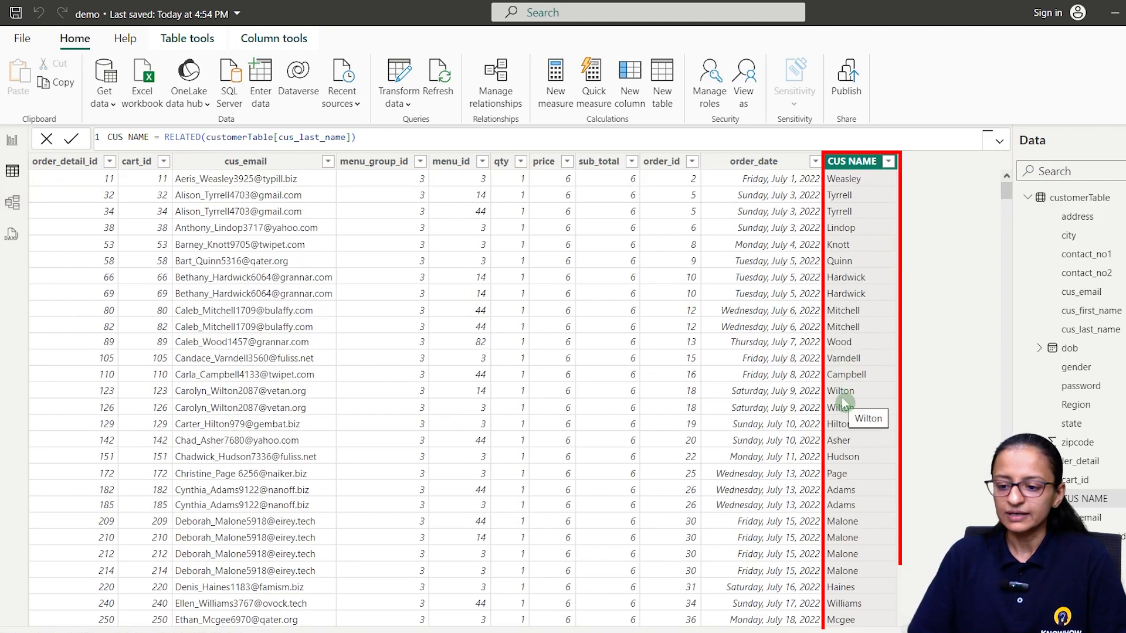
- Edit the customerTable and order_detail relationship, trying One to one (1:1) cardinality and applying Many to many (*:*)
click(12, 202)
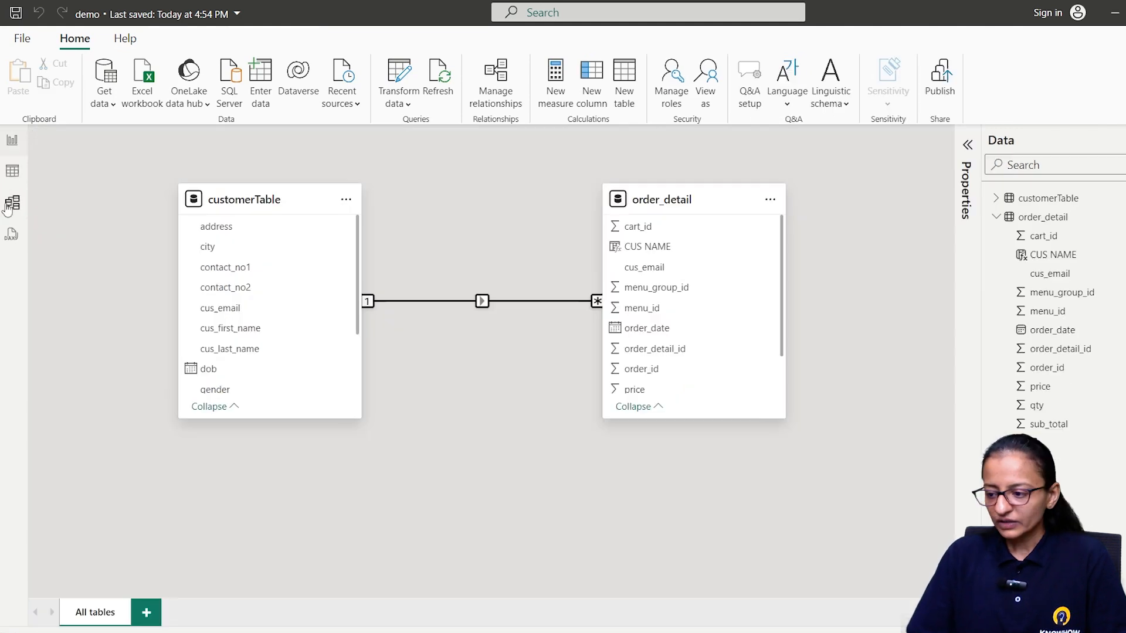
click(467, 300)
double_click(468, 301)
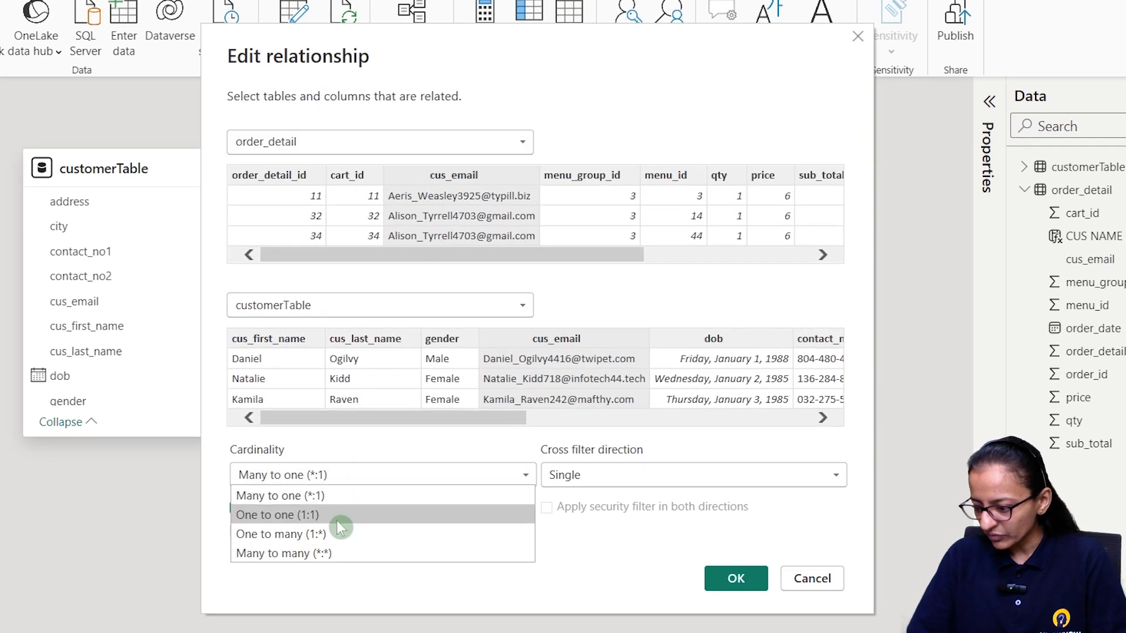
click(339, 515)
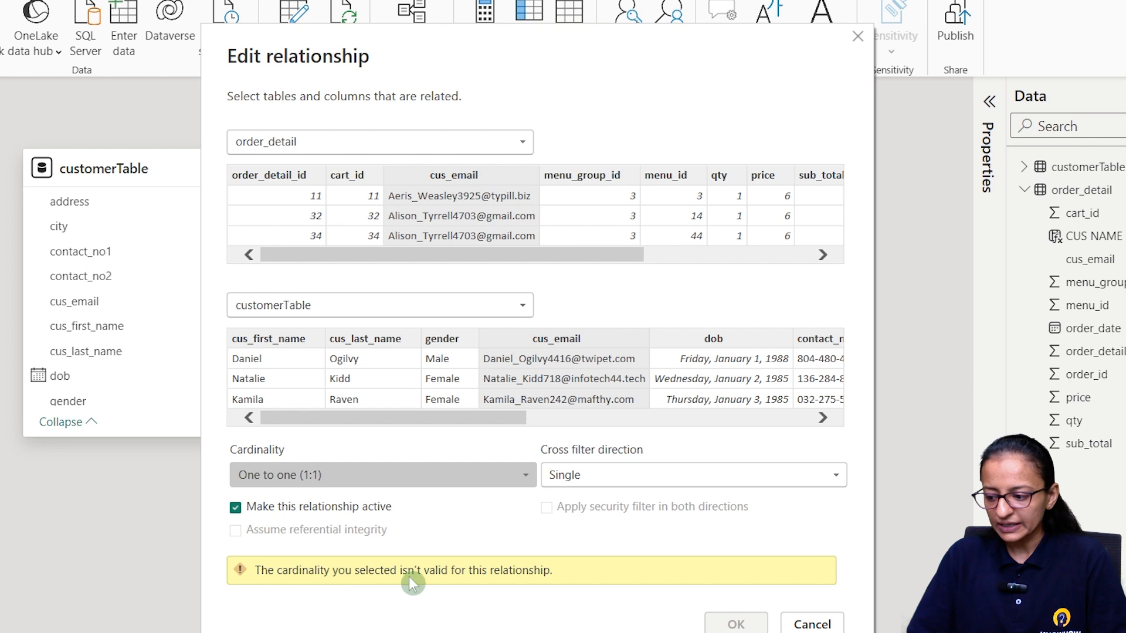
click(382, 477)
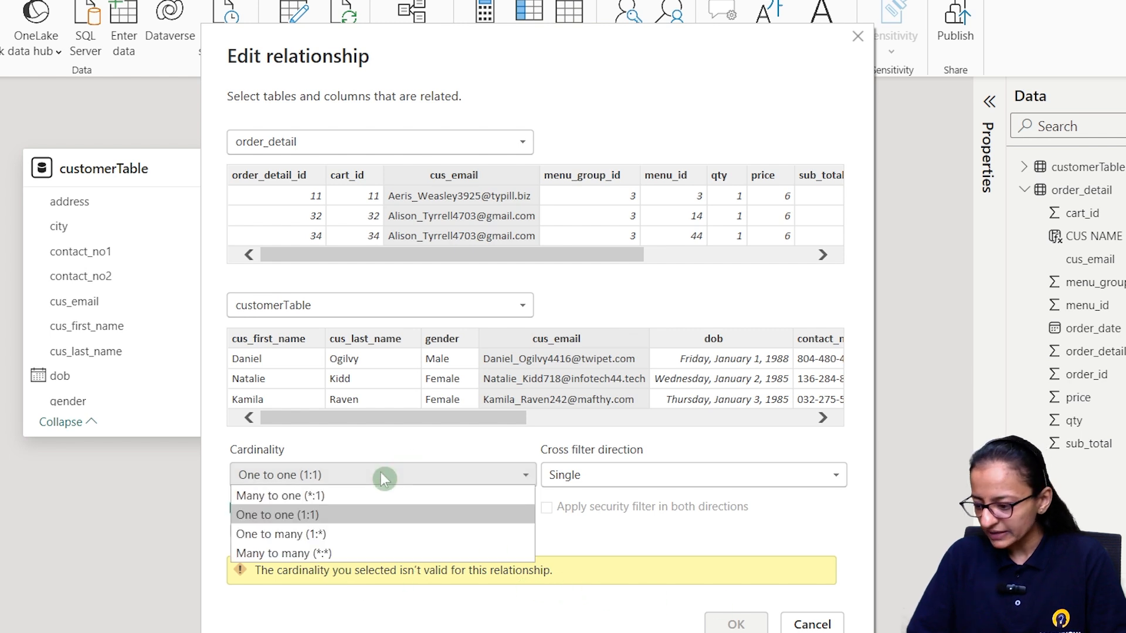
click(355, 553)
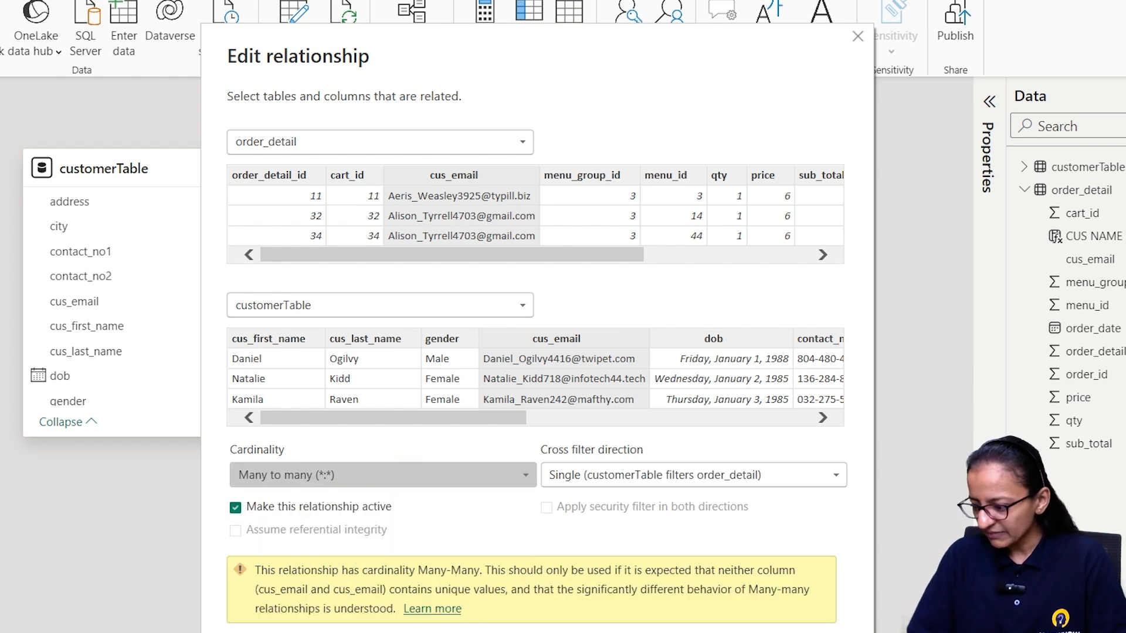
key(Return)
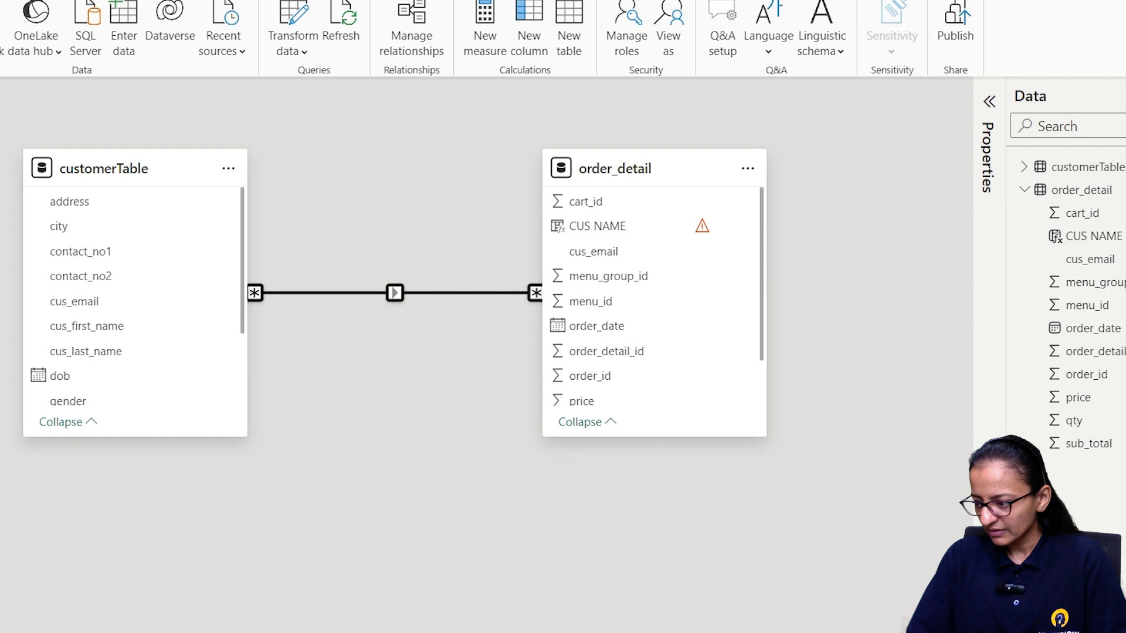
- Reopen the table relationship, try One to many (1:*) cardinality, and apply Many to one (*:1)
mouse_move(314, 301)
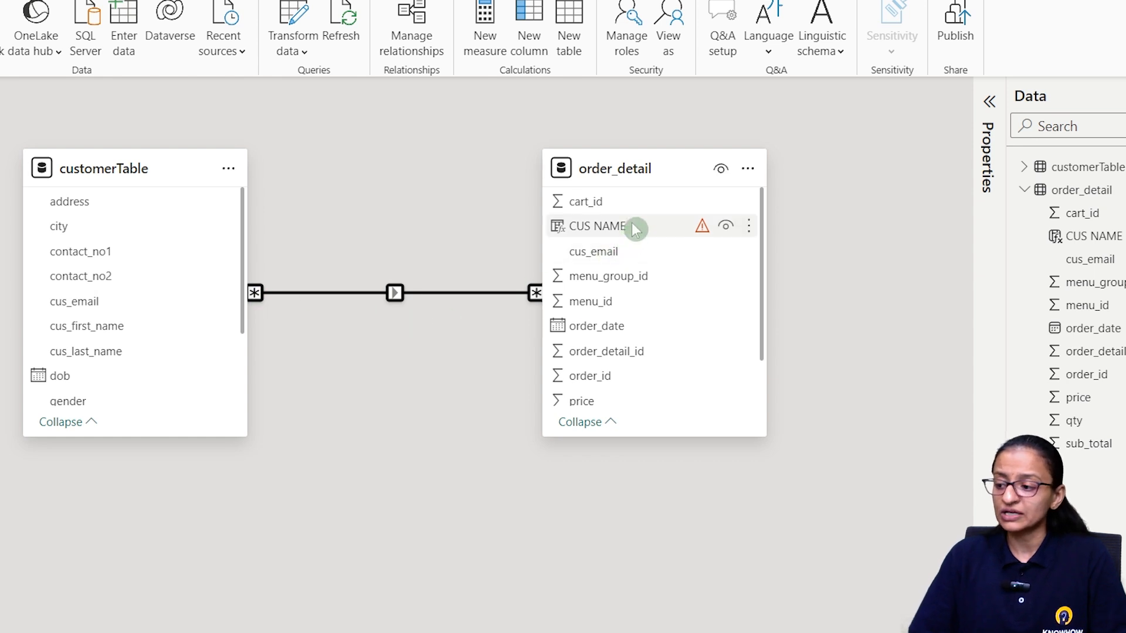
double_click(365, 293)
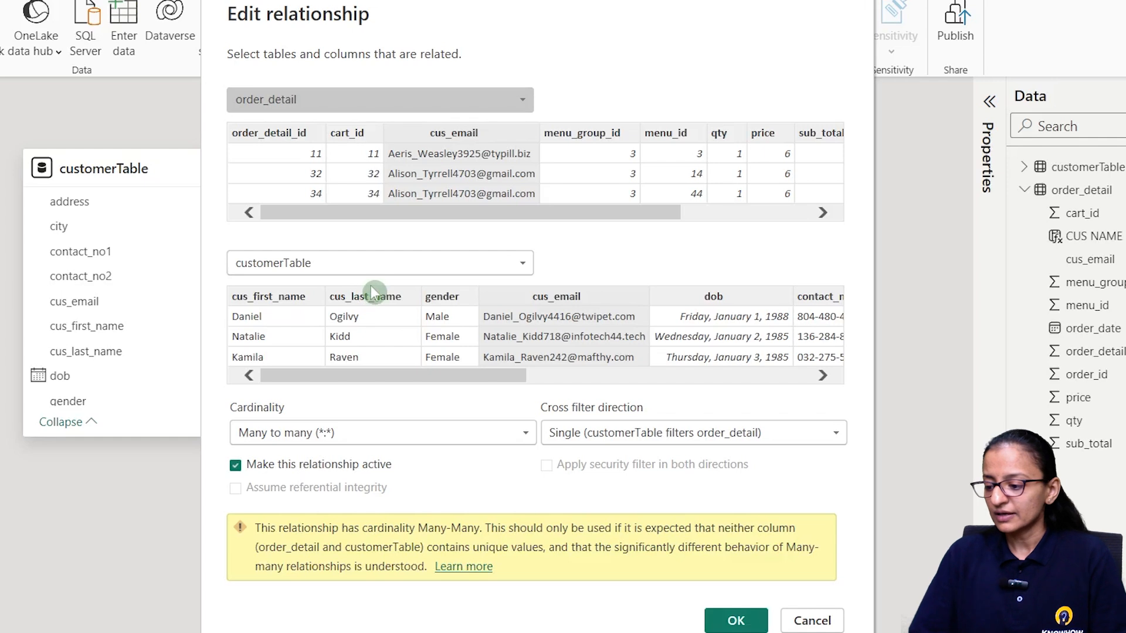
click(369, 437)
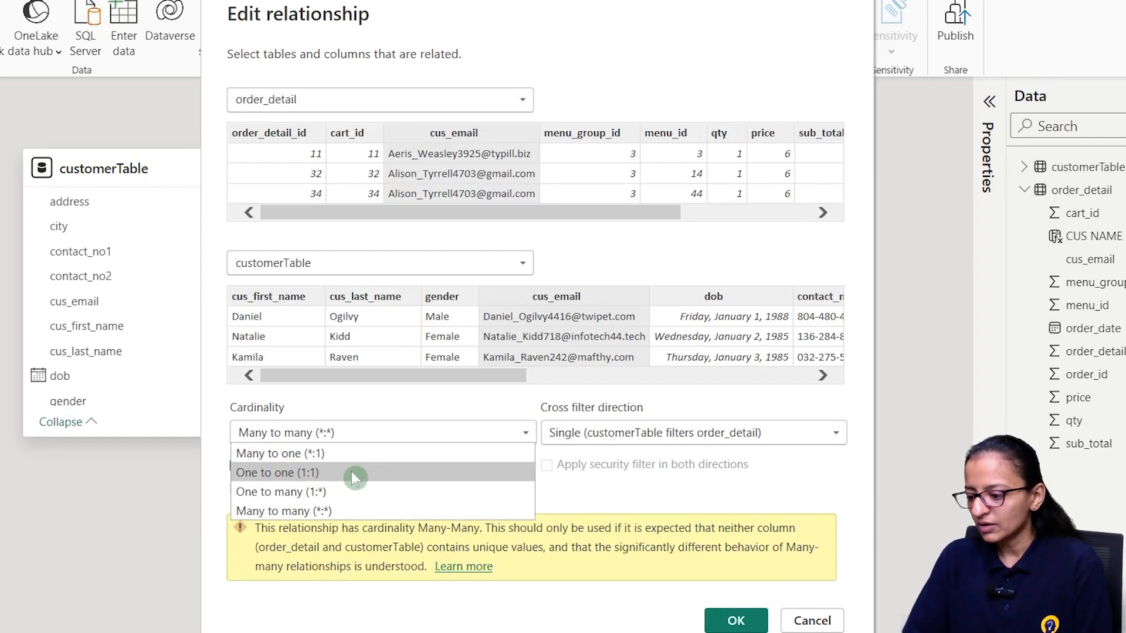
click(350, 499)
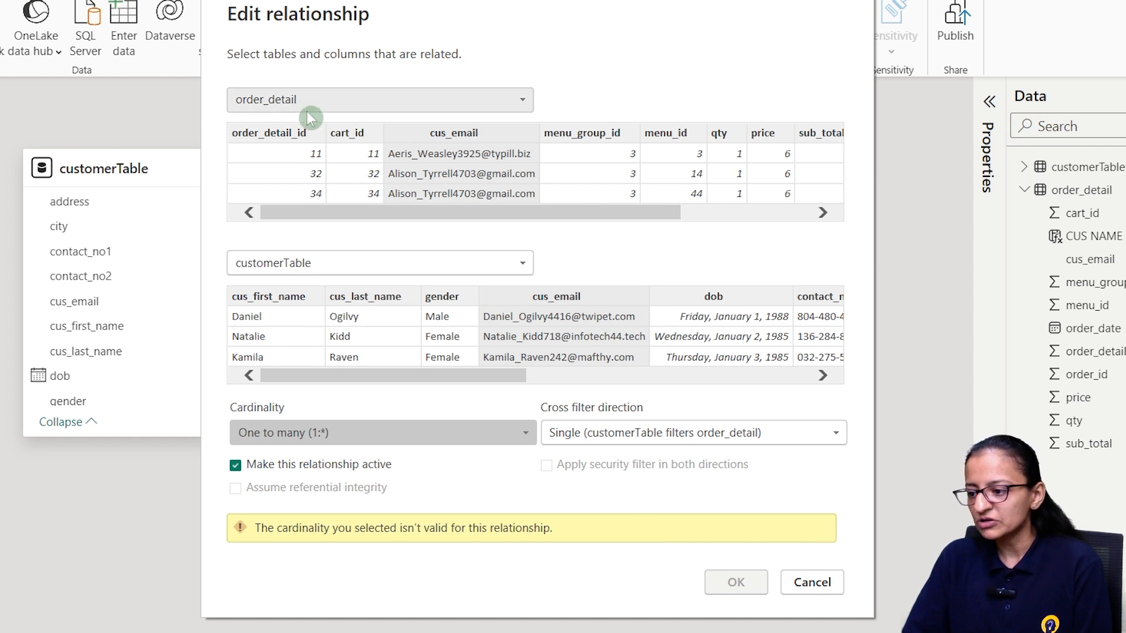
click(323, 433)
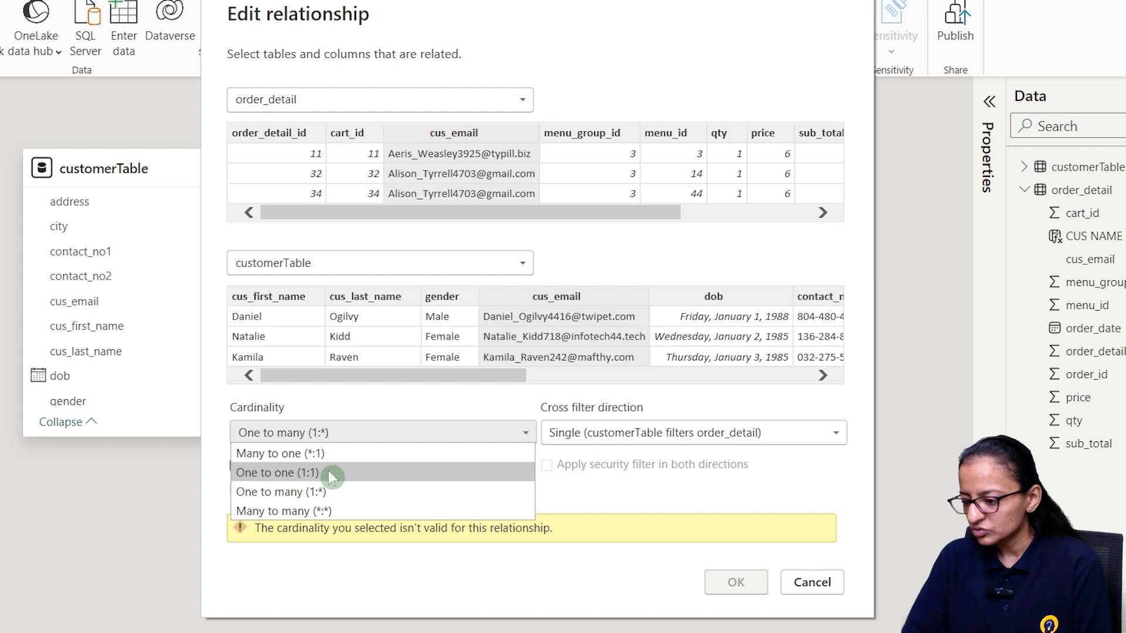
click(329, 454)
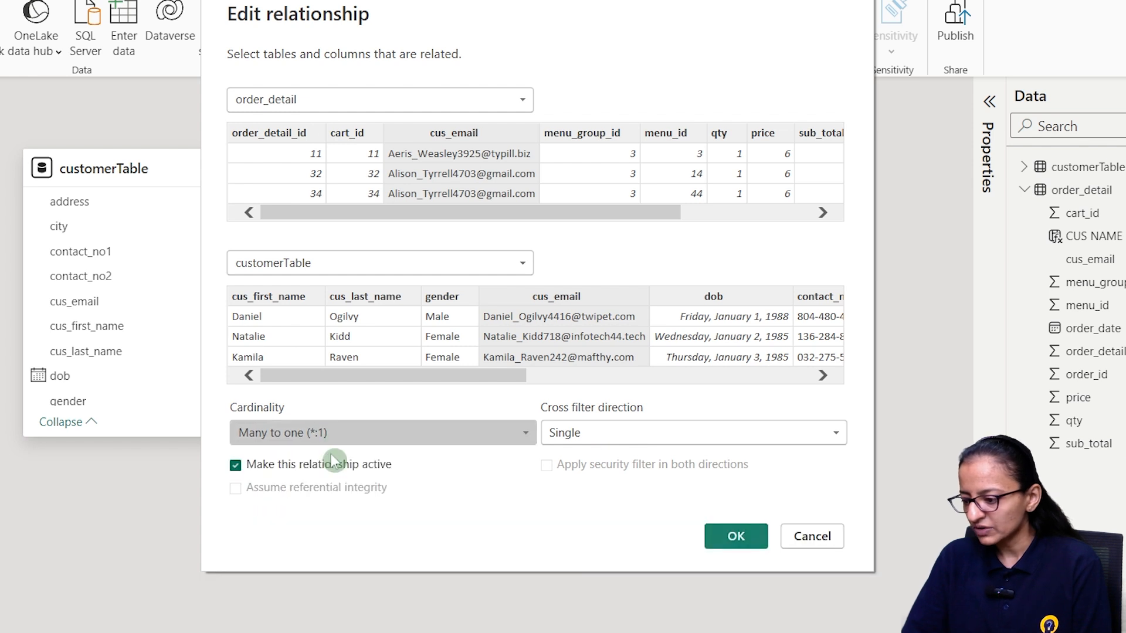
click(727, 539)
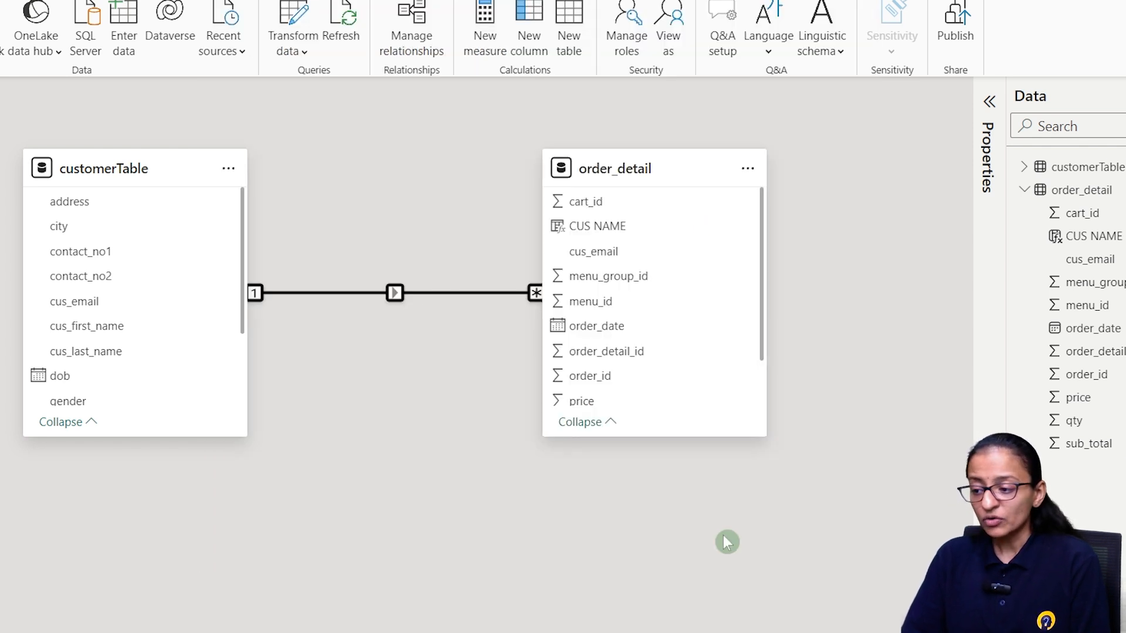